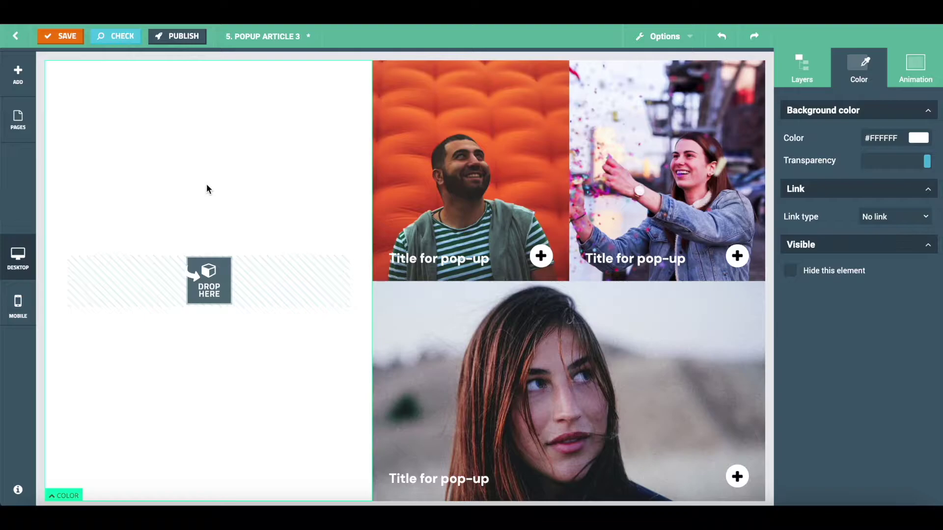
Add a Button + popup content block from the Popups category to the empty white column of the page.
left_click(17, 74)
scroll(120, 272, "down", 5)
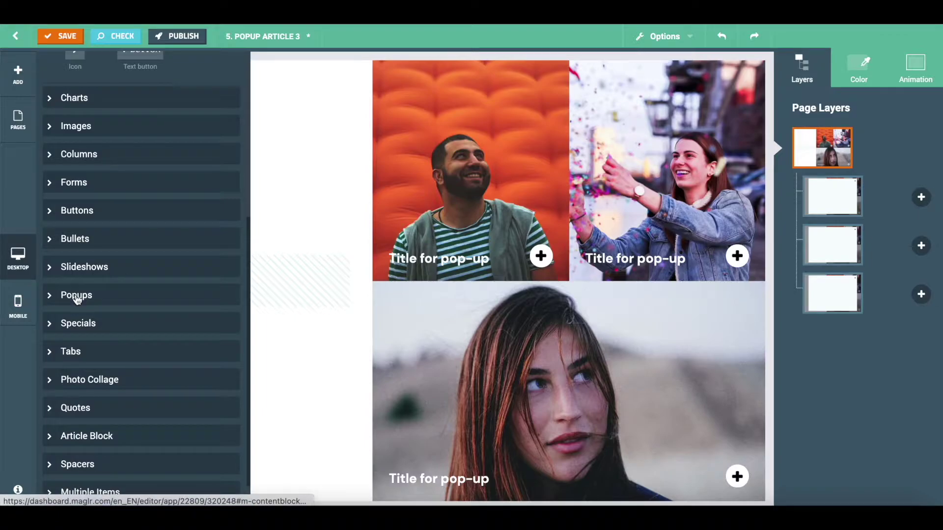
left_click(76, 297)
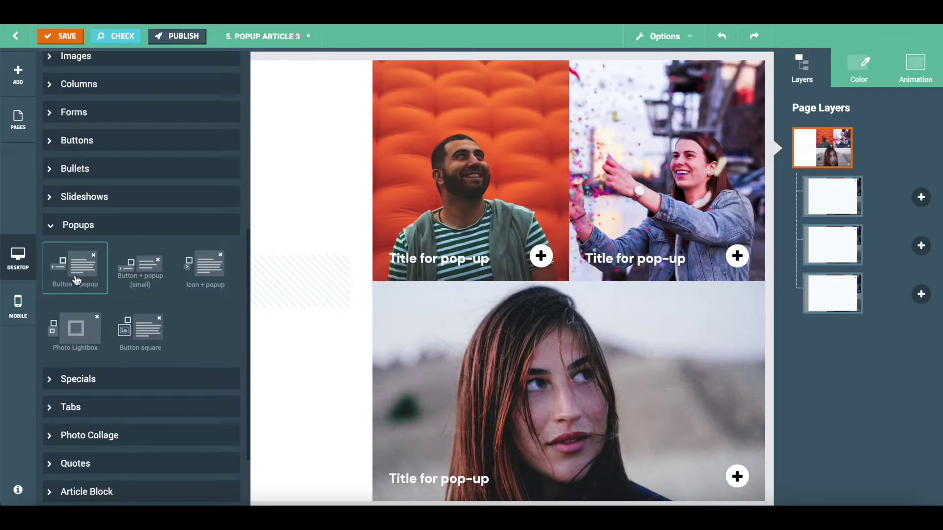
left_click_drag(76, 280, 230, 283)
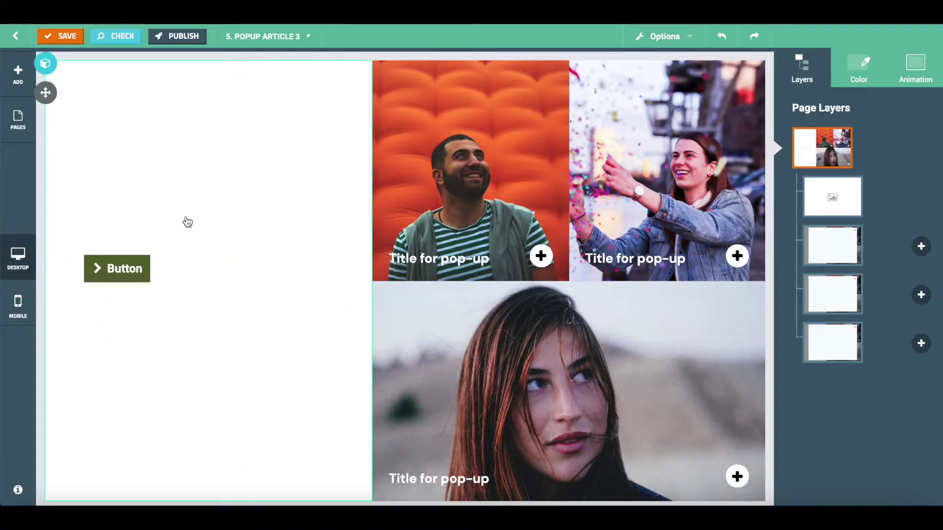
Change the label of the new pop-up button to "Read more".
left_click(126, 274)
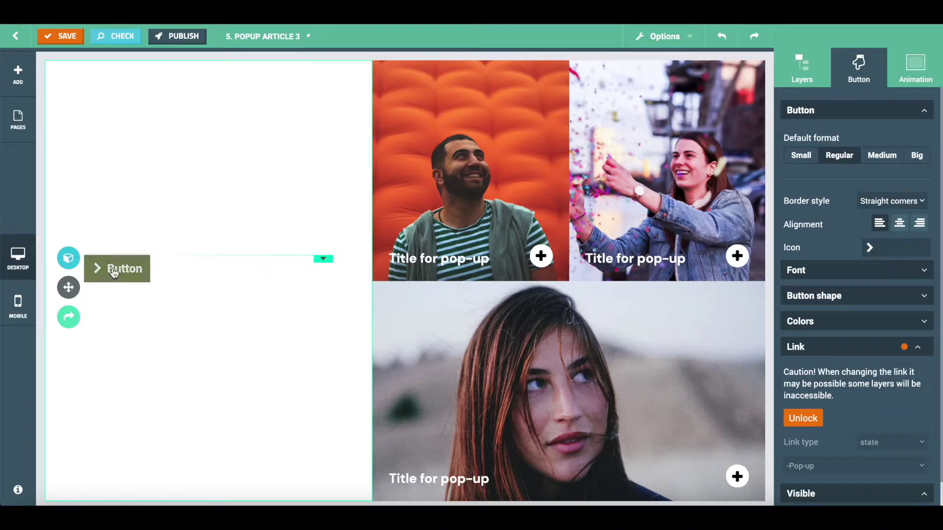
double_click(124, 274)
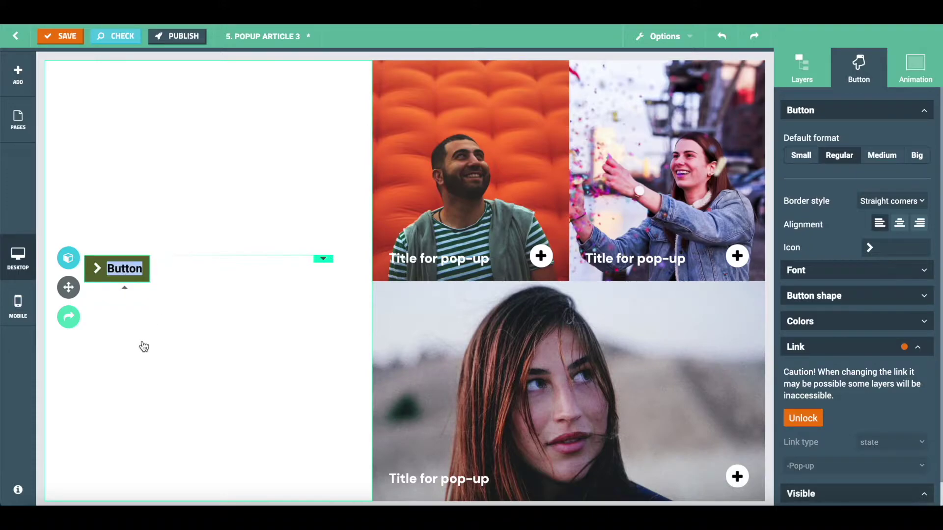
type("Read more")
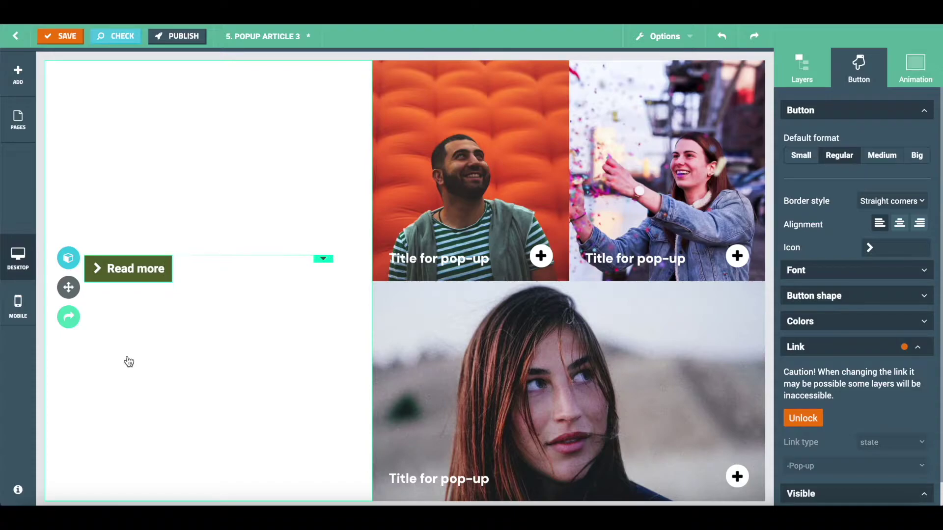
left_click(163, 349)
Examine the format, shape, color and link settings of the Read more button.
left_click(122, 274)
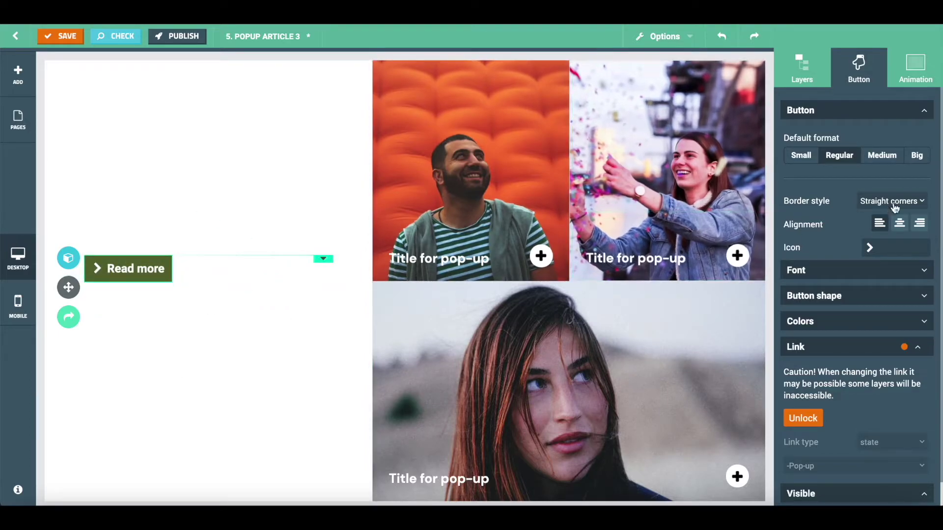
scroll(838, 302, "down", 1)
scroll(838, 302, "up", 1)
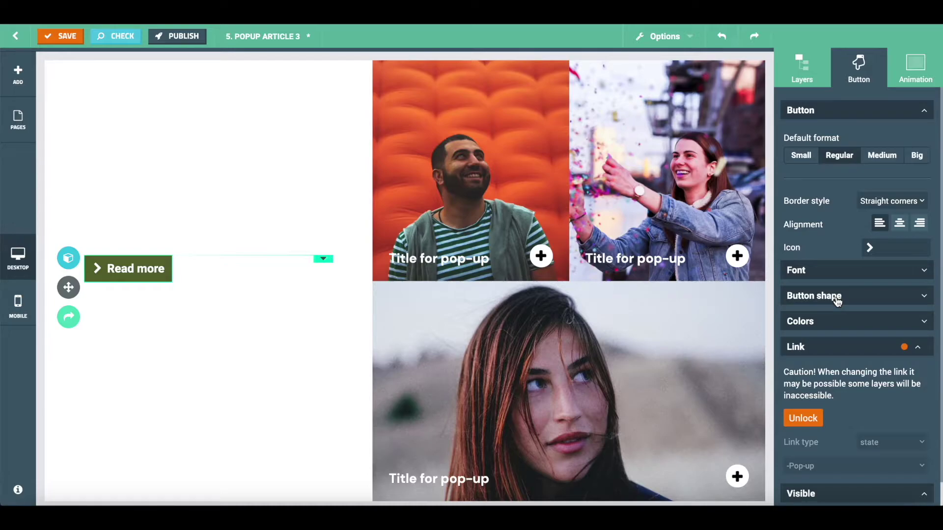
scroll(838, 301, "down", 1)
scroll(838, 301, "up", 1)
scroll(863, 417, "down", 1)
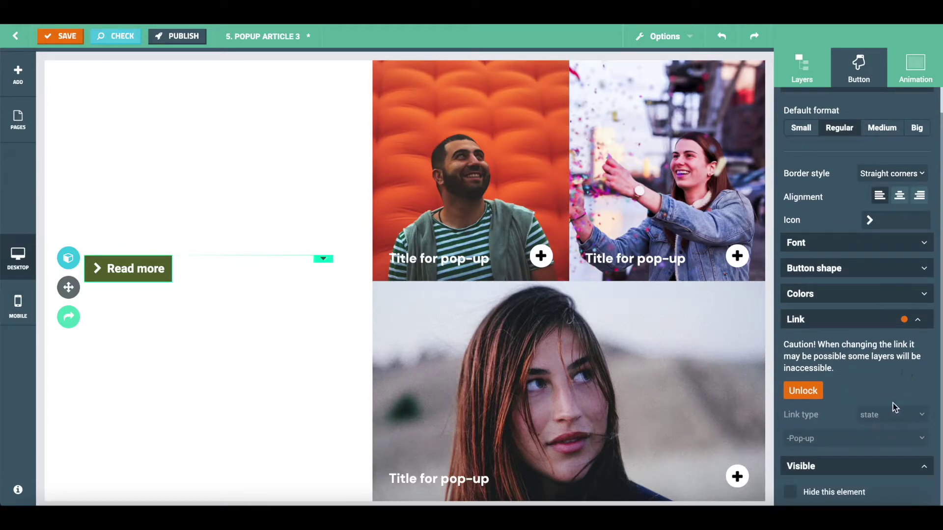
scroll(797, 332, "up", 1)
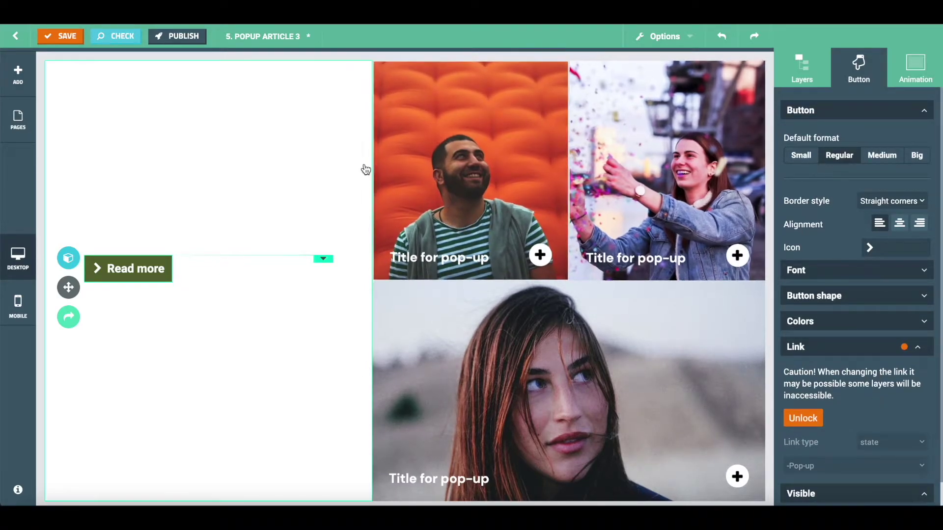
left_click(356, 195)
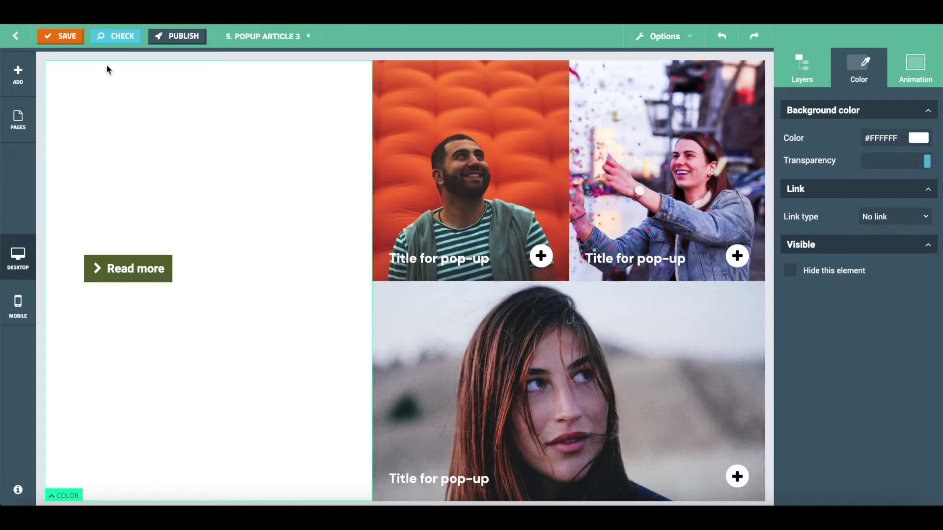
Preview the page in desktop format, open and close the Read more pop-up, and leave the preview.
left_click(111, 36)
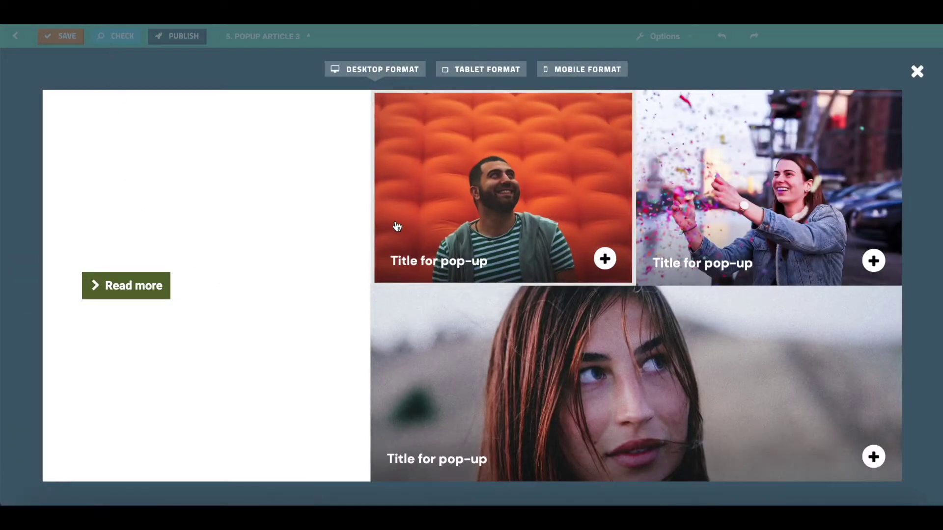
left_click(141, 291)
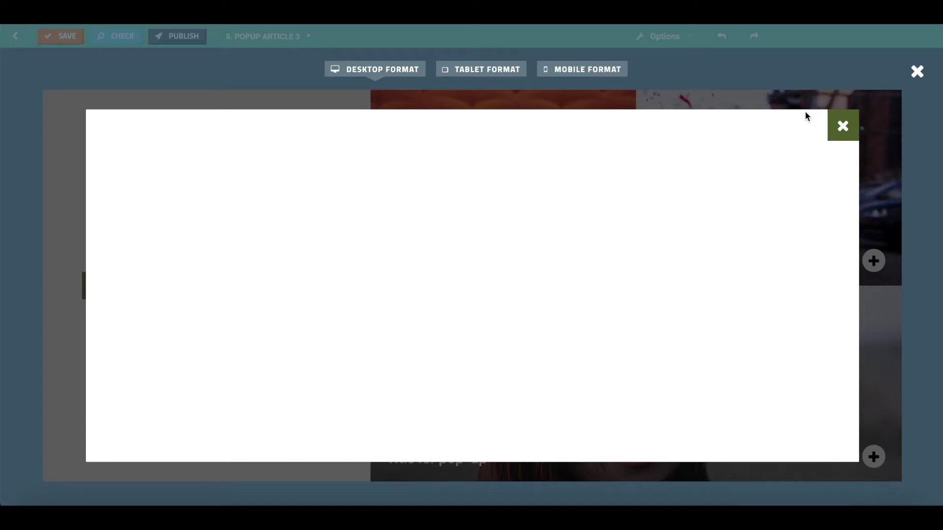
left_click(842, 126)
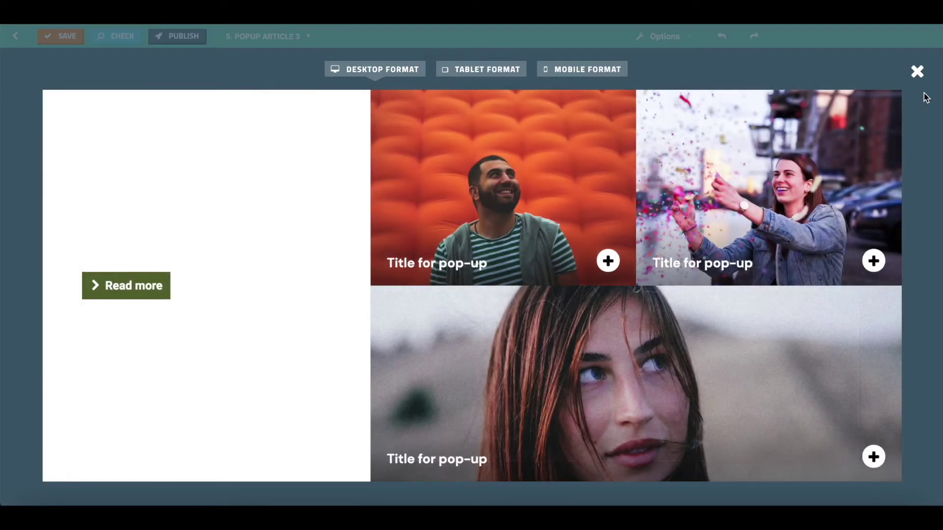
left_click(917, 72)
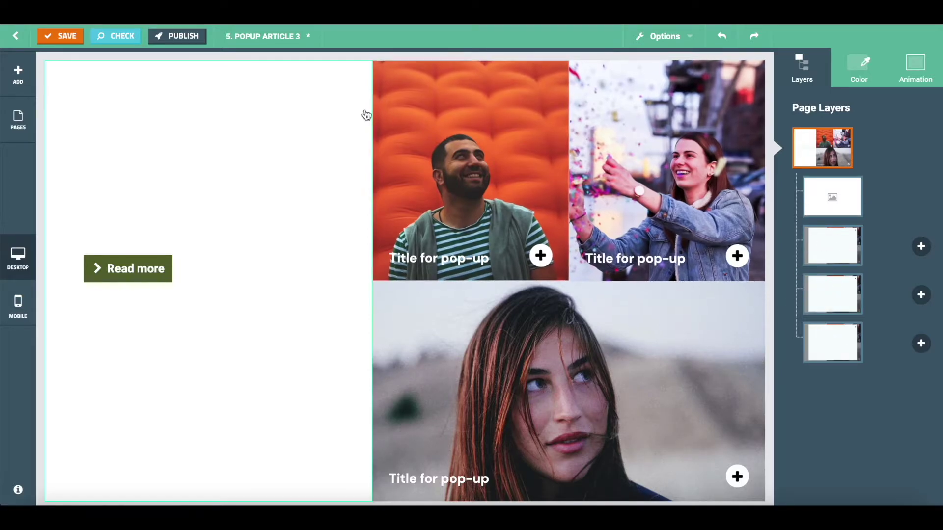
Fill the empty Pop-up layer with a Title, a Subtitle and a Video block, stacked in that order.
left_click(831, 200)
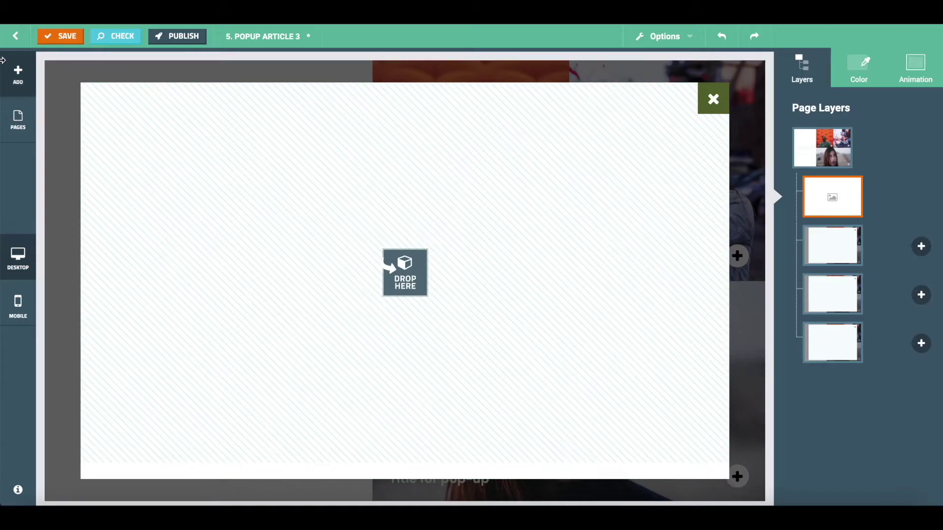
left_click(13, 74)
scroll(127, 170, "up", 7)
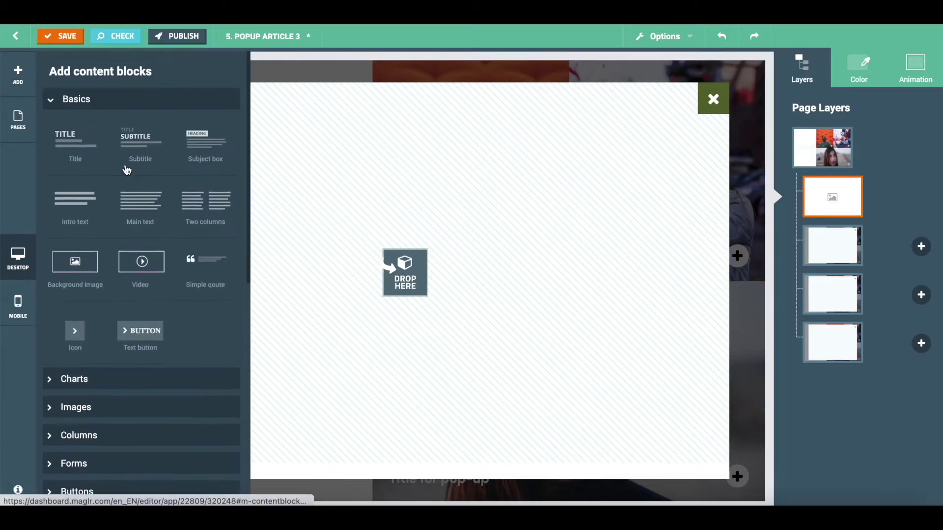
left_click_drag(81, 144, 358, 169)
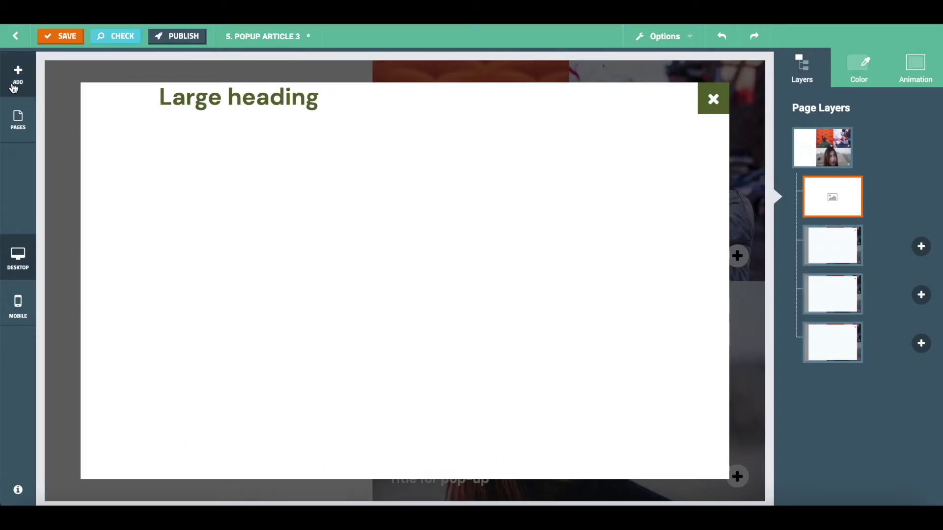
left_click(18, 75)
left_click_drag(140, 142, 324, 177)
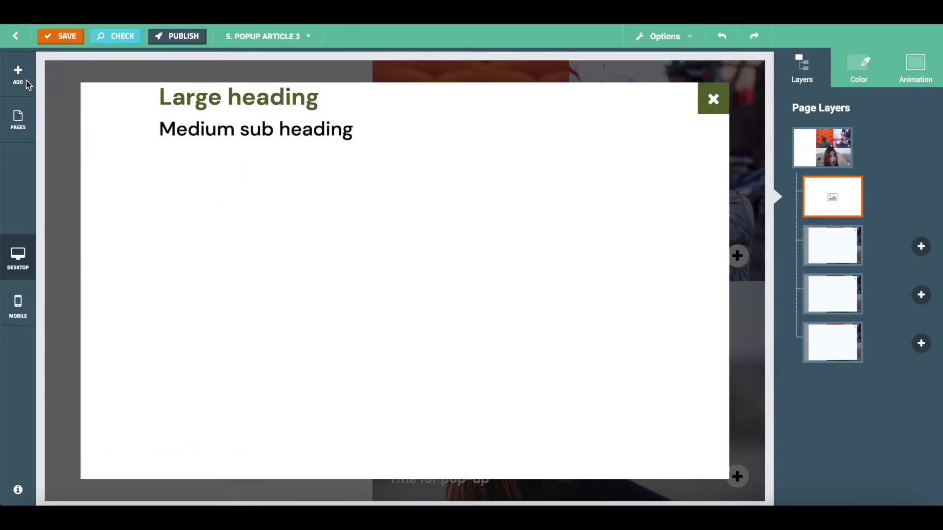
left_click(18, 88)
left_click_drag(140, 263, 319, 225)
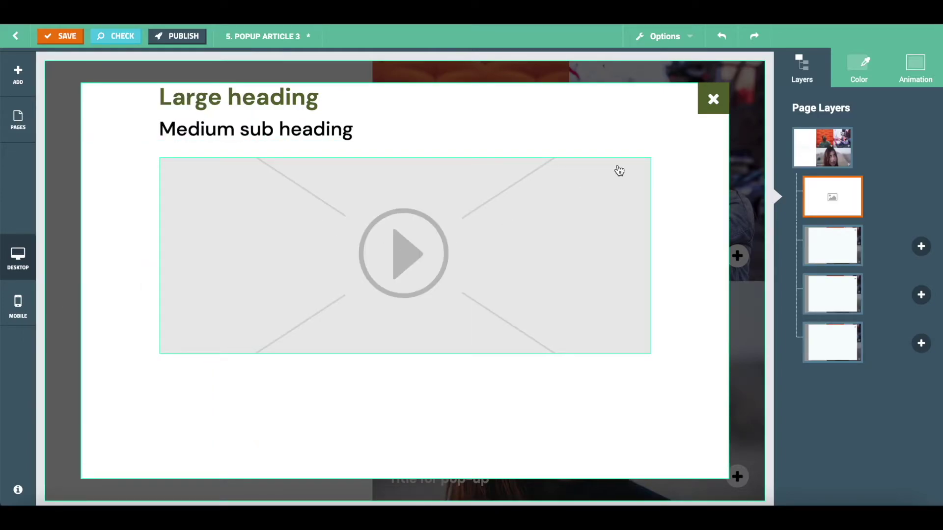
Set the spacing above the large heading in the pop-up to 30 px.
left_click(319, 95)
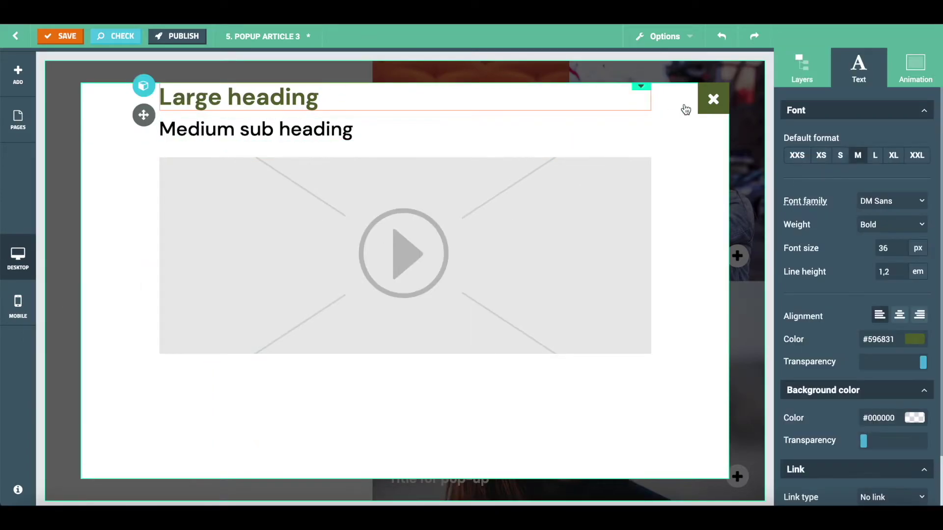
left_click_drag(647, 87, 646, 105)
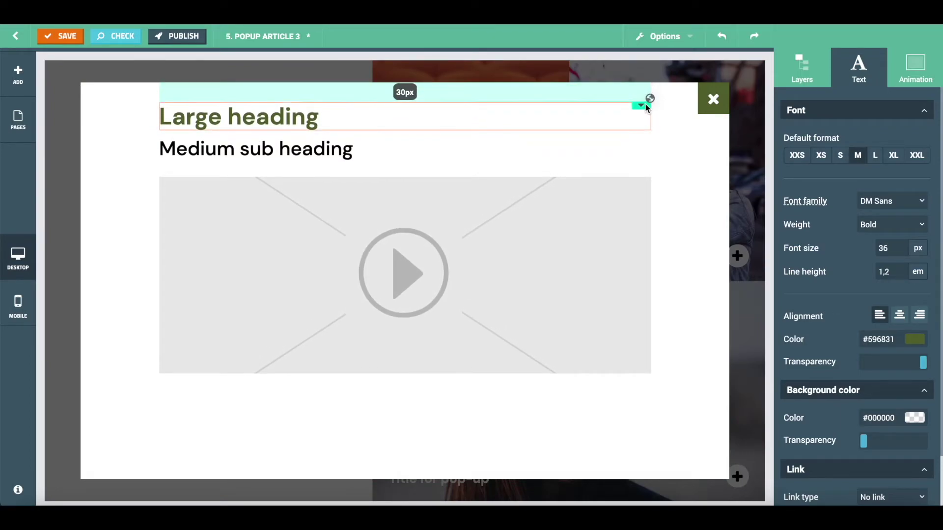
left_click(120, 276)
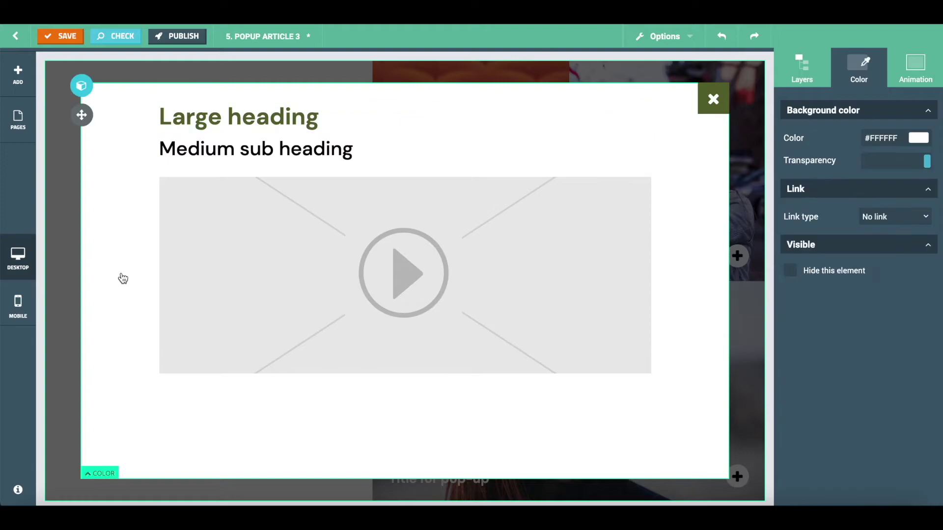
Return to the default page layer and preview the page, checking the filled pop-up behind the Read more button.
left_click(819, 72)
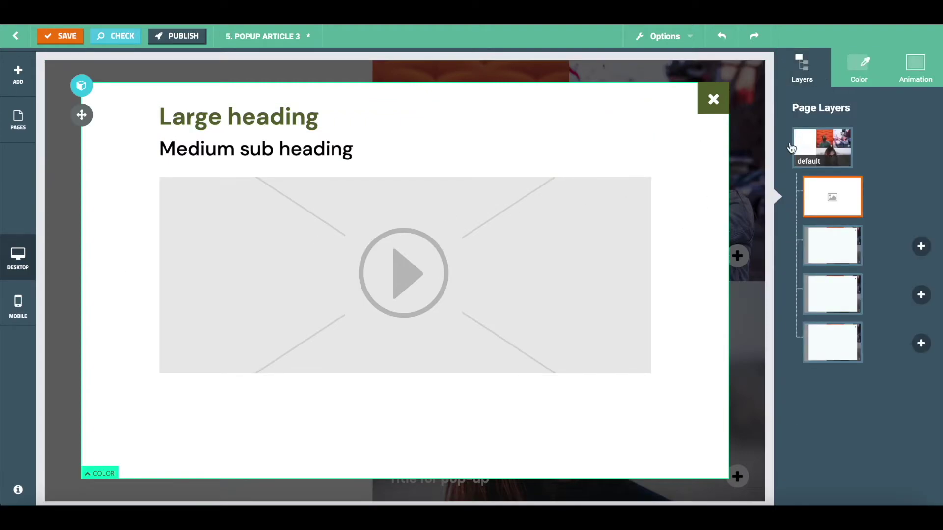
left_click(817, 151)
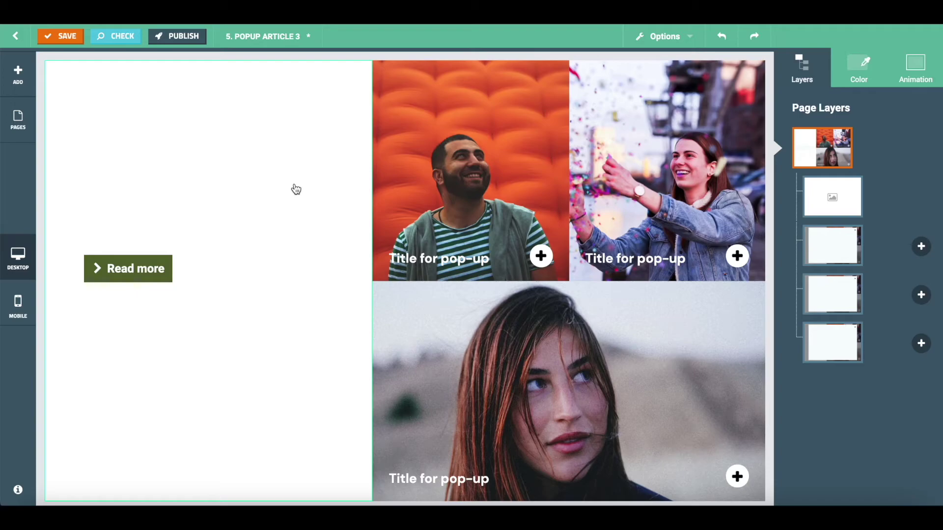
left_click(331, 183)
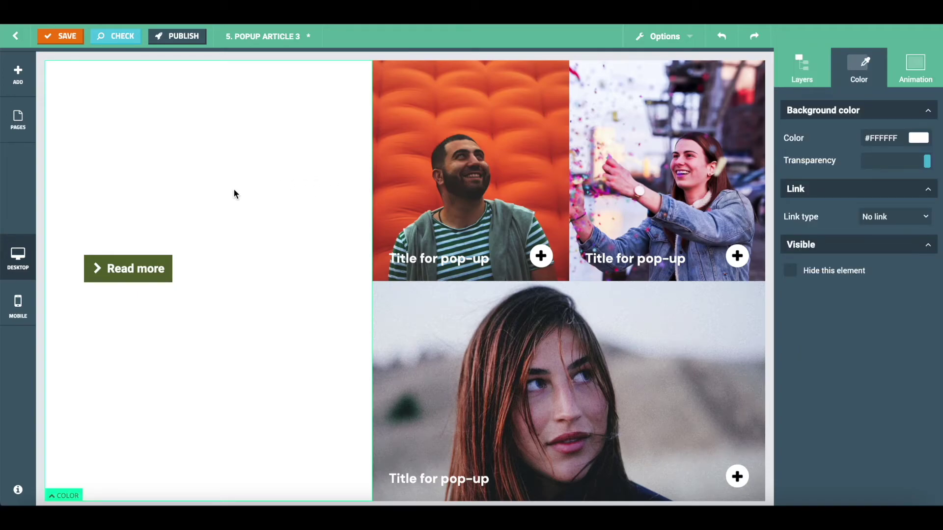
left_click(121, 35)
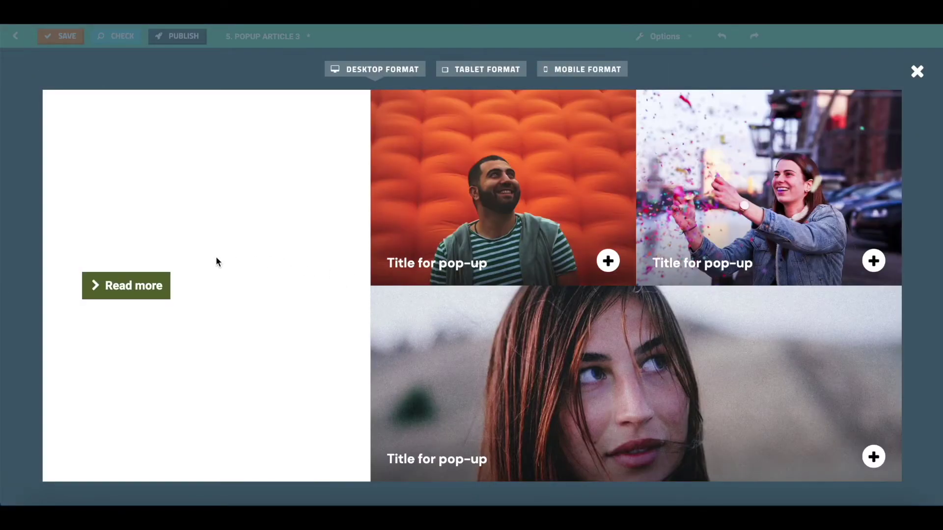
left_click(130, 288)
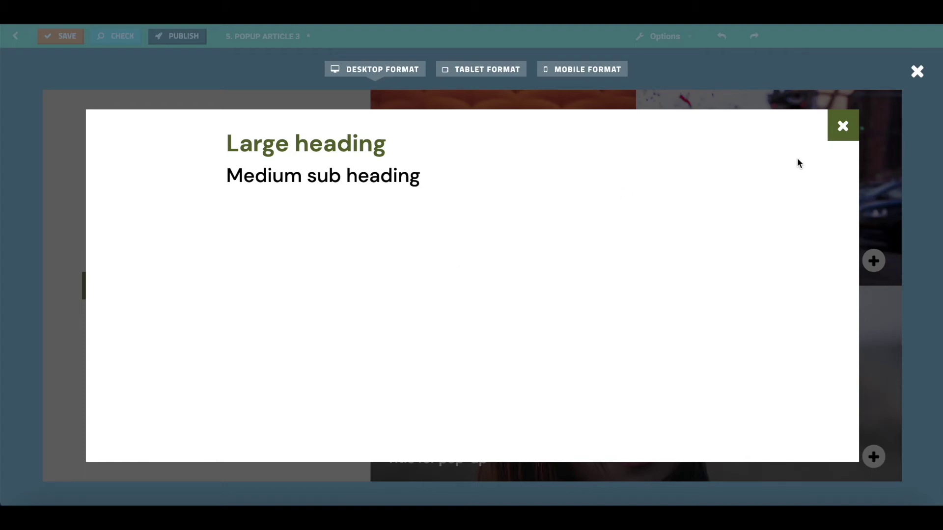
left_click(843, 125)
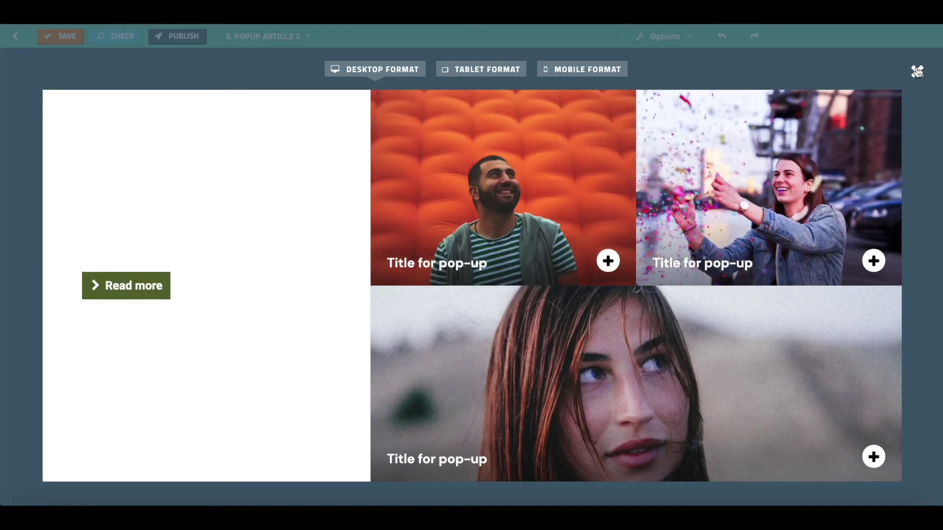
left_click(917, 71)
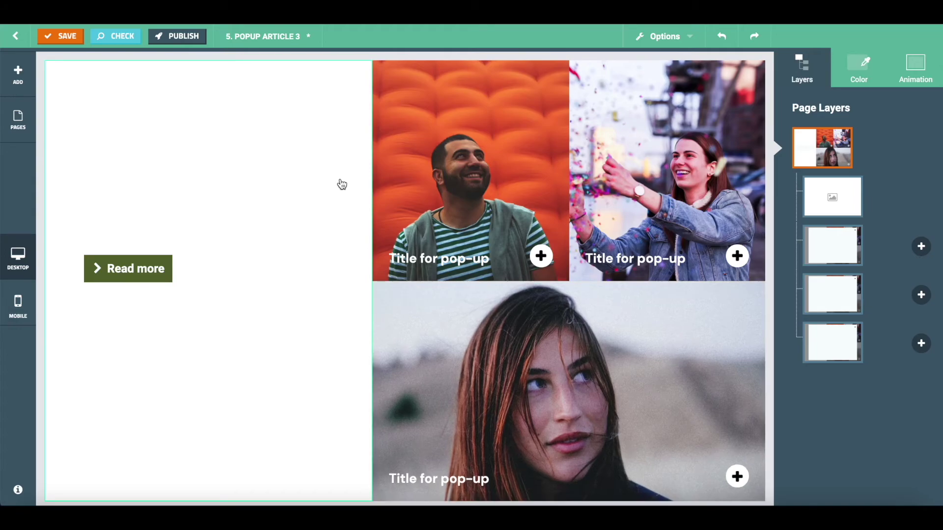
Look through the three existing pop-up layers below the new one and return to the default layer.
left_click(833, 246)
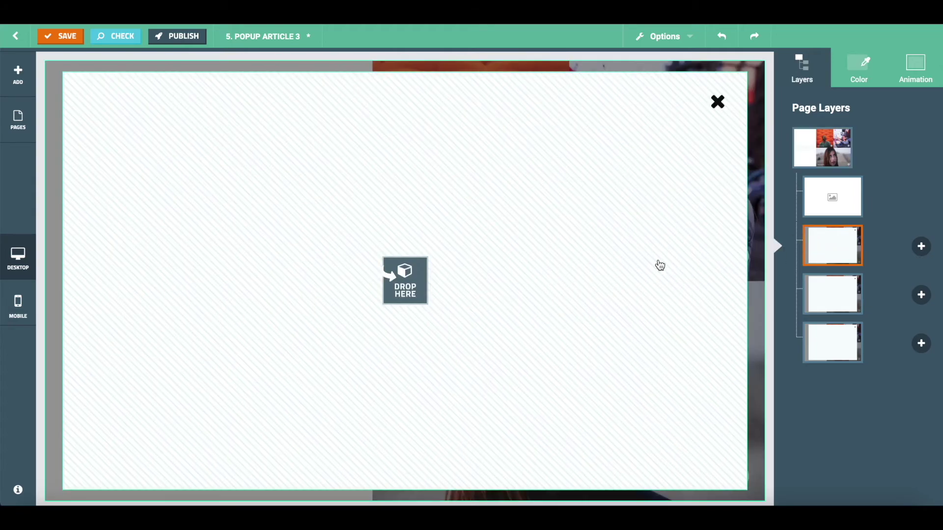
left_click(833, 295)
left_click(840, 338)
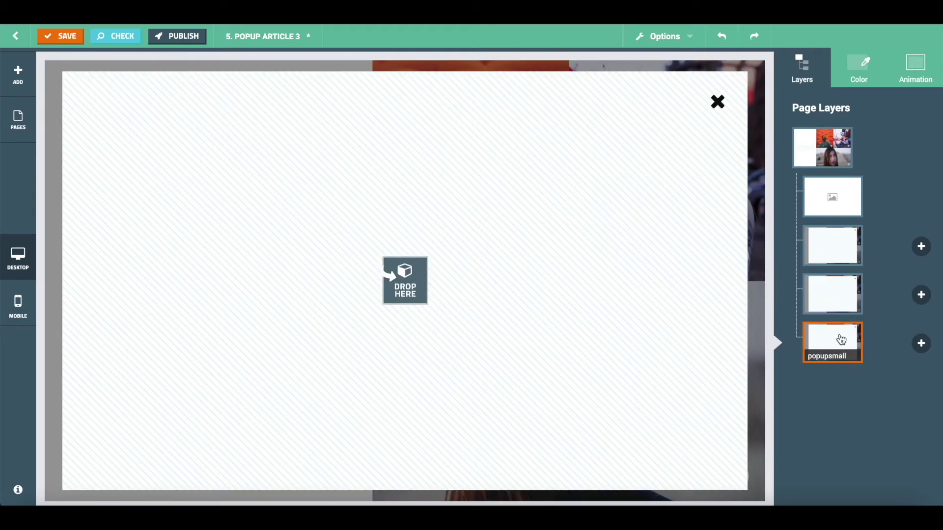
left_click(839, 240)
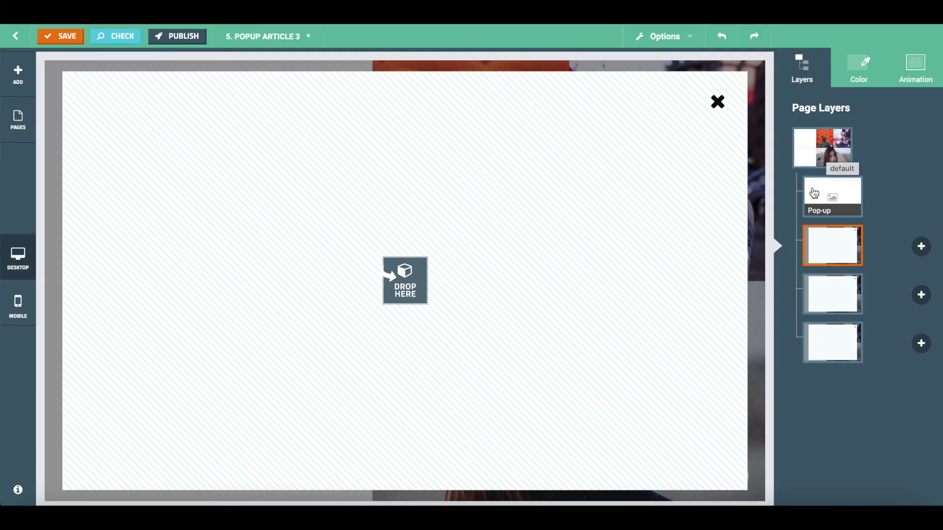
left_click(820, 150)
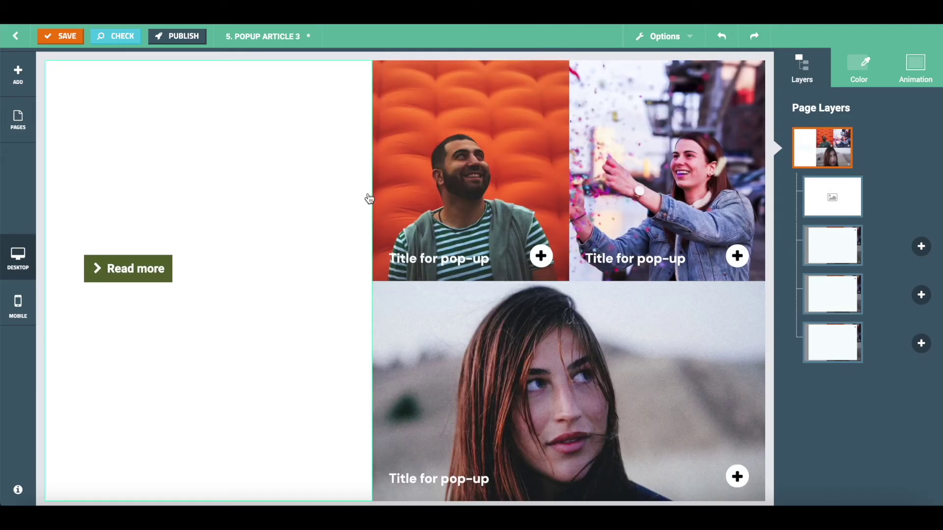